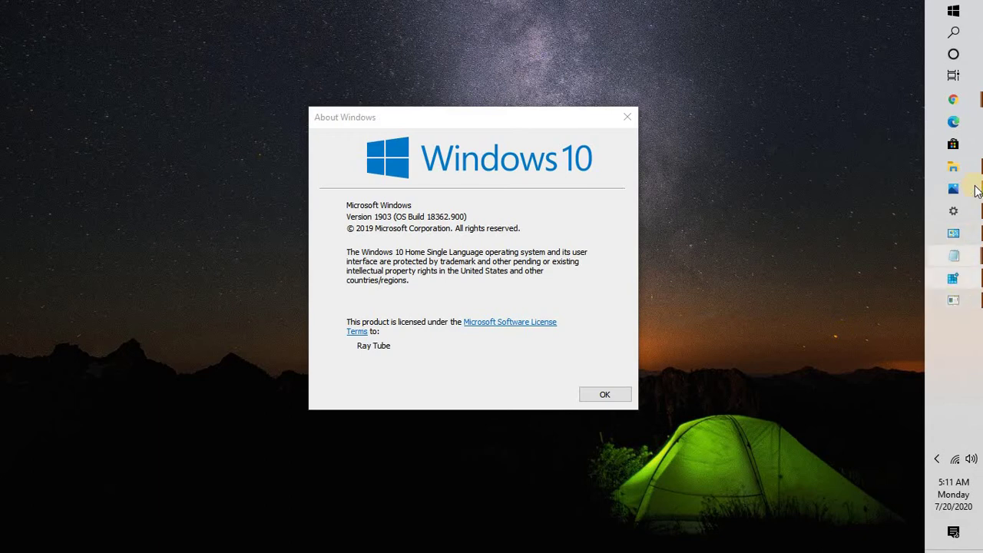
Bring up the Chrome Policy CSP page and scroll to the Update/TargetReleaseVersion policy (e.g. 1903)
mouse_move(955, 106)
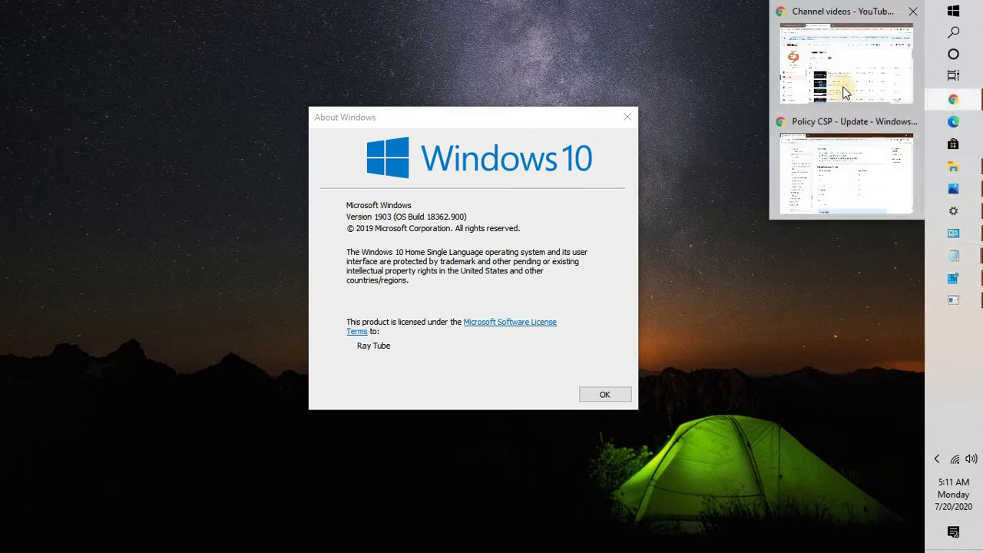
click(847, 192)
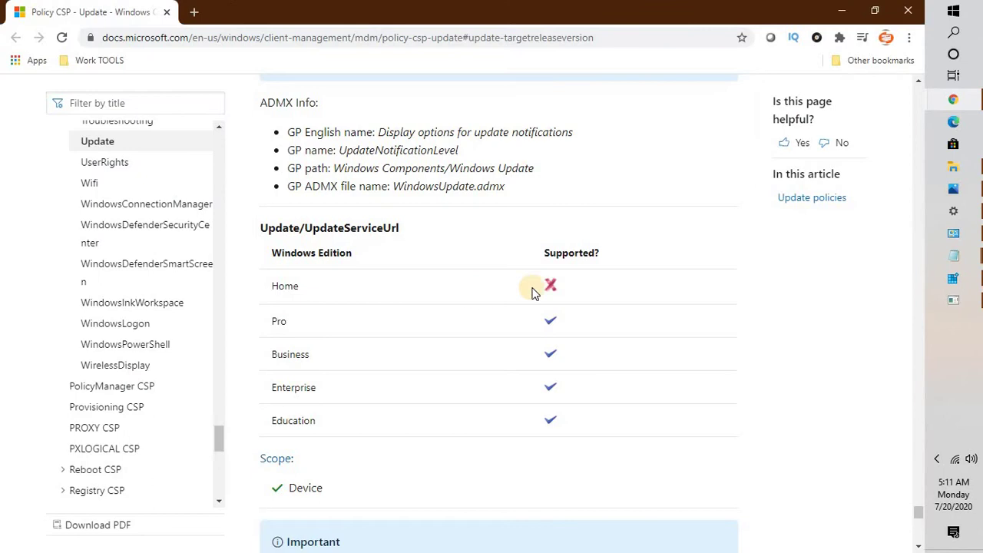
scroll(532, 292, up, 8)
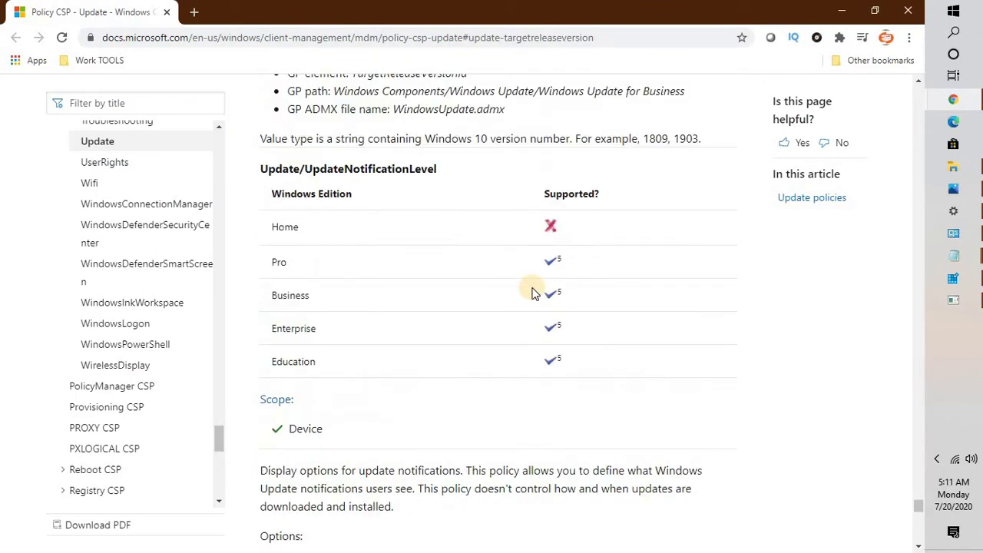
scroll(532, 292, up, 12)
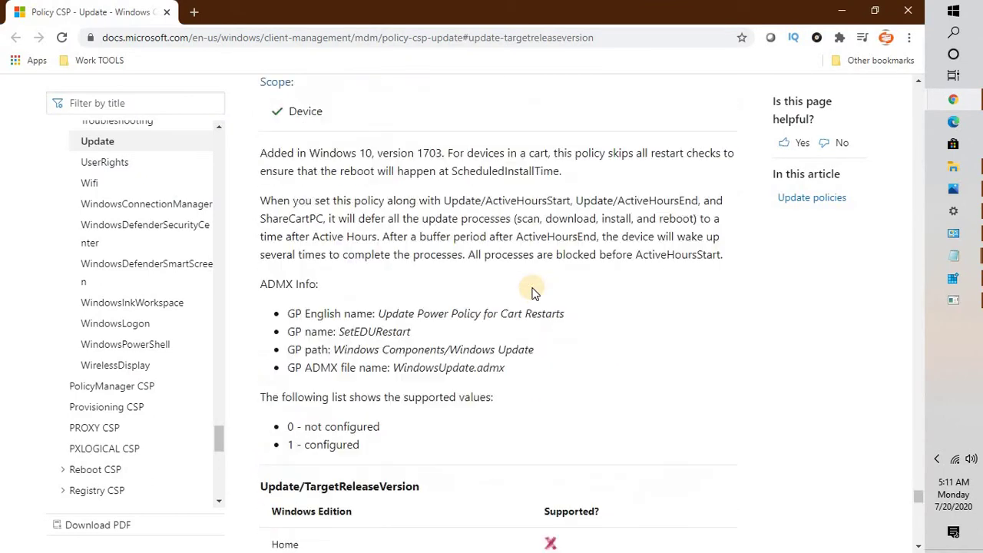
scroll(533, 292, up, 7)
scroll(533, 292, down, 6)
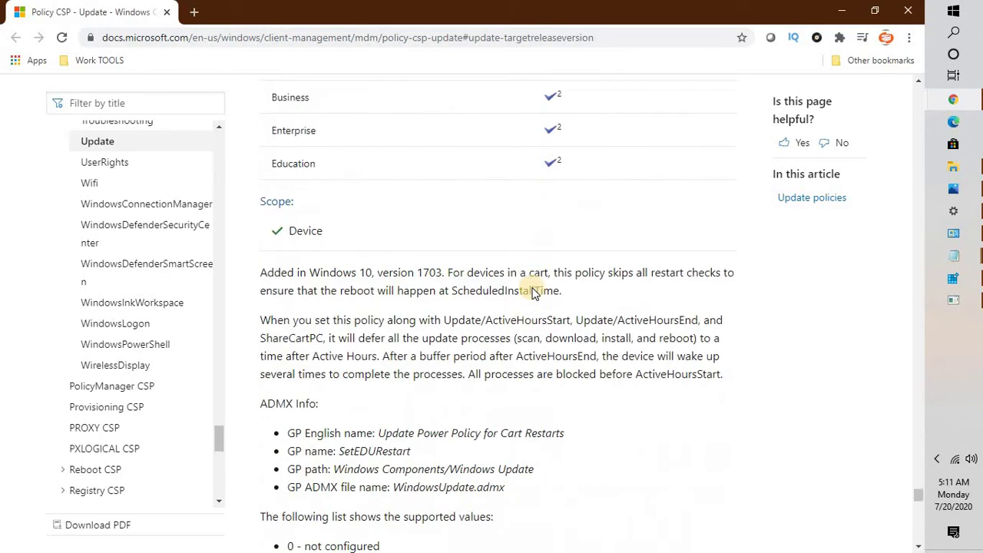
scroll(536, 294, down, 6)
scroll(536, 292, down, 3)
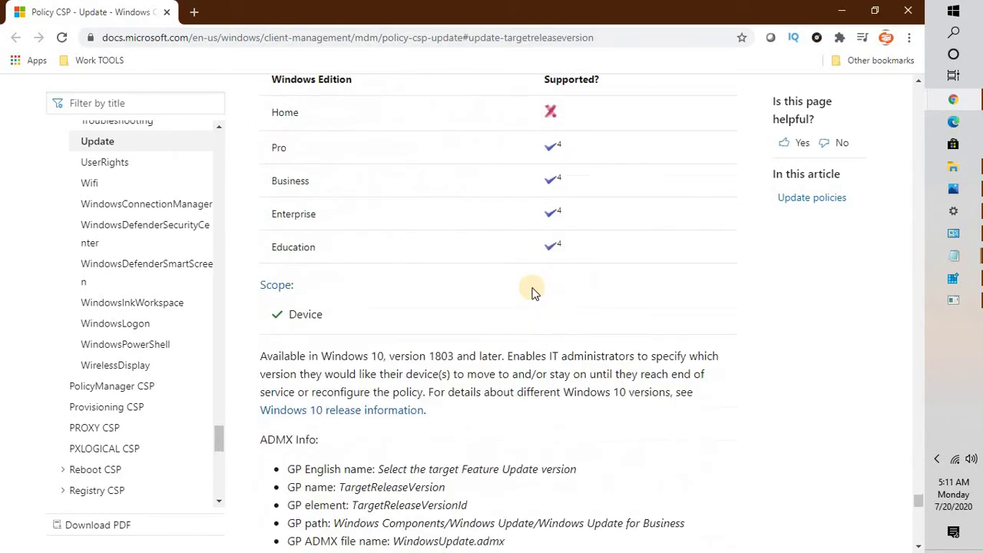
scroll(536, 292, down, 2)
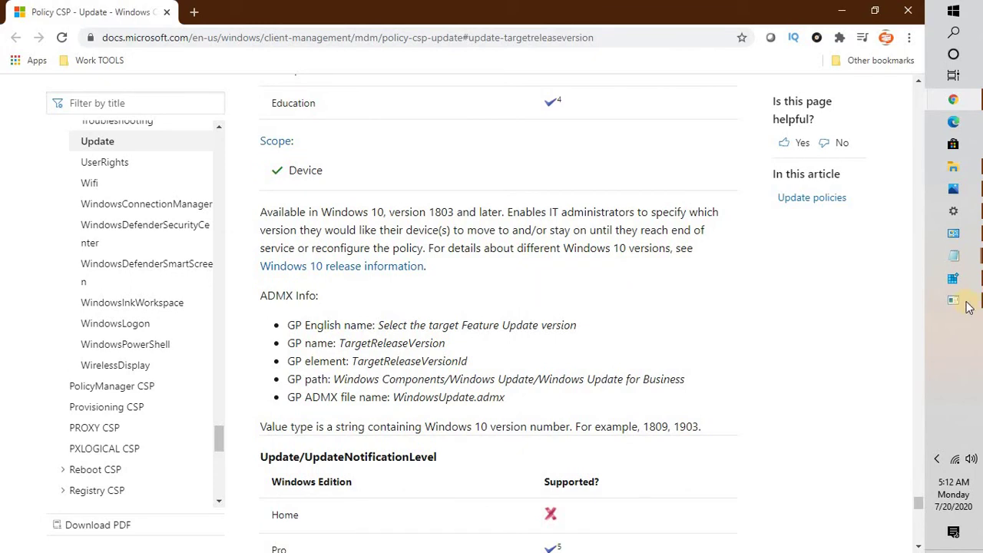
mouse_move(957, 286)
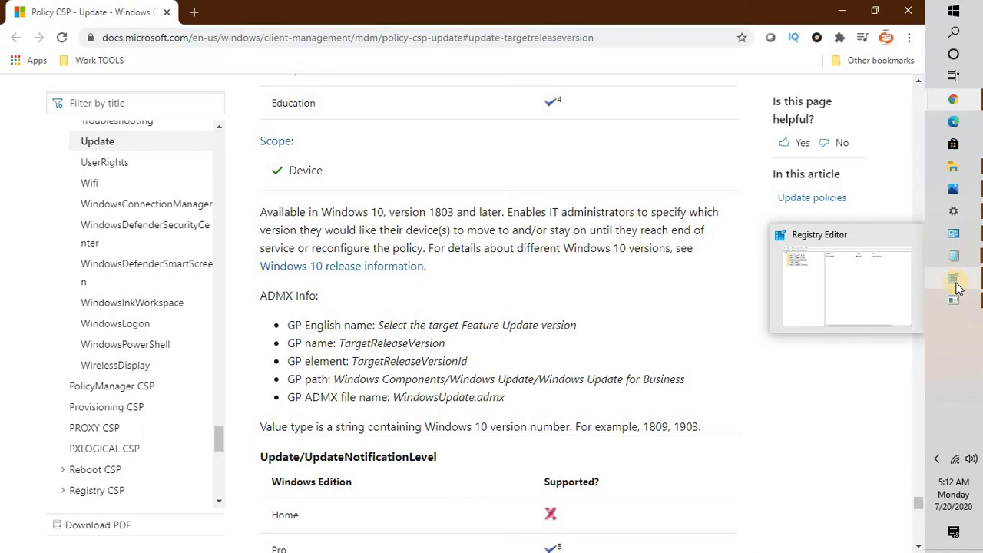
Close the existing Registry Editor window
click(955, 282)
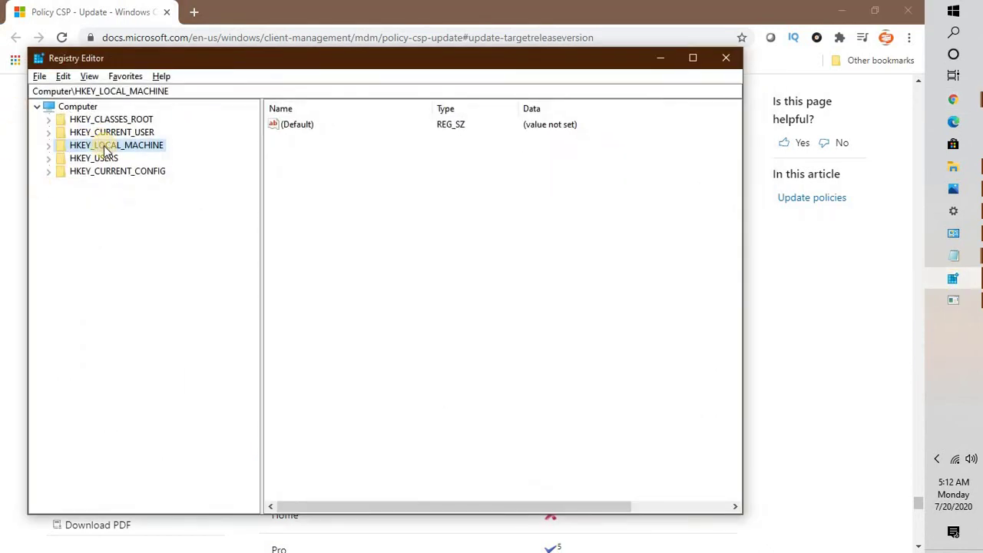
click(730, 64)
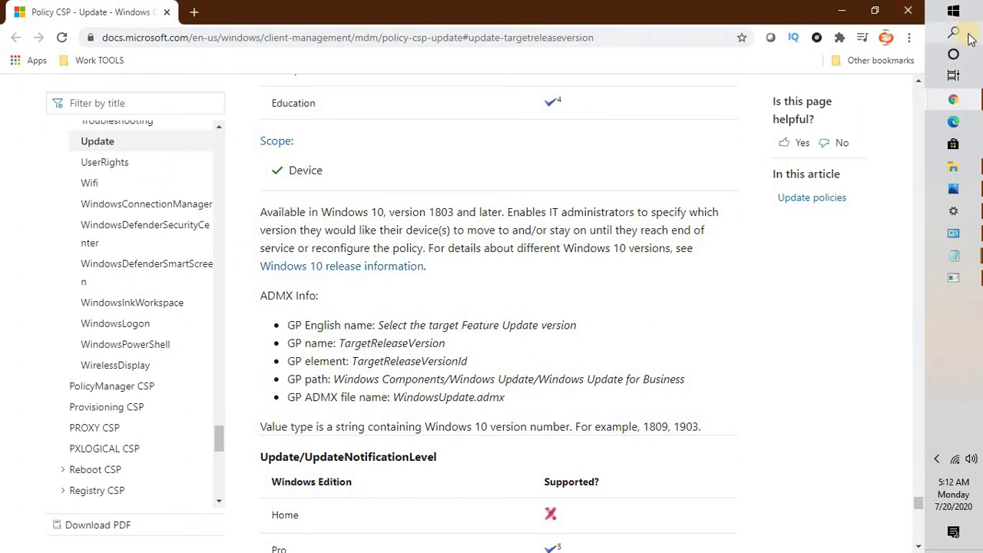
key(super+r)
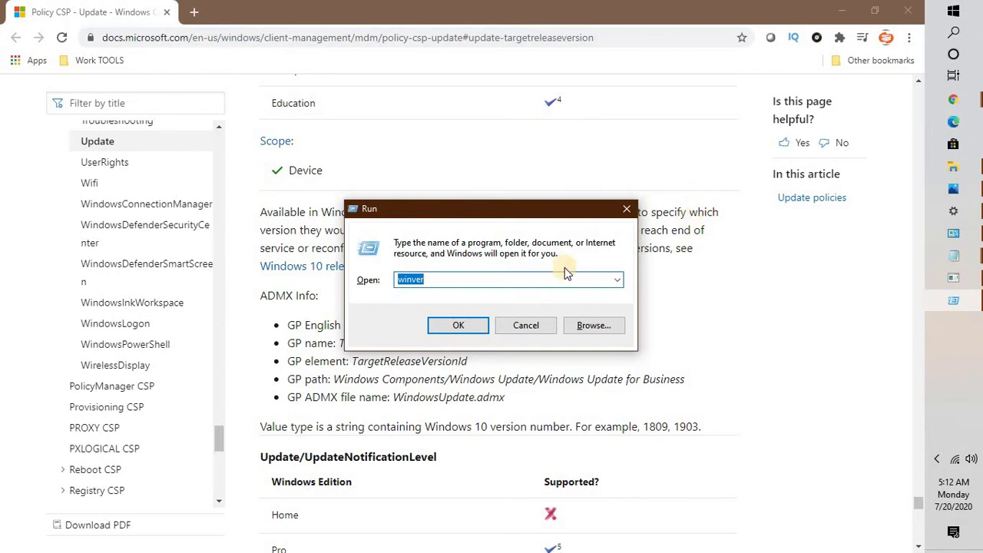
key(Escape)
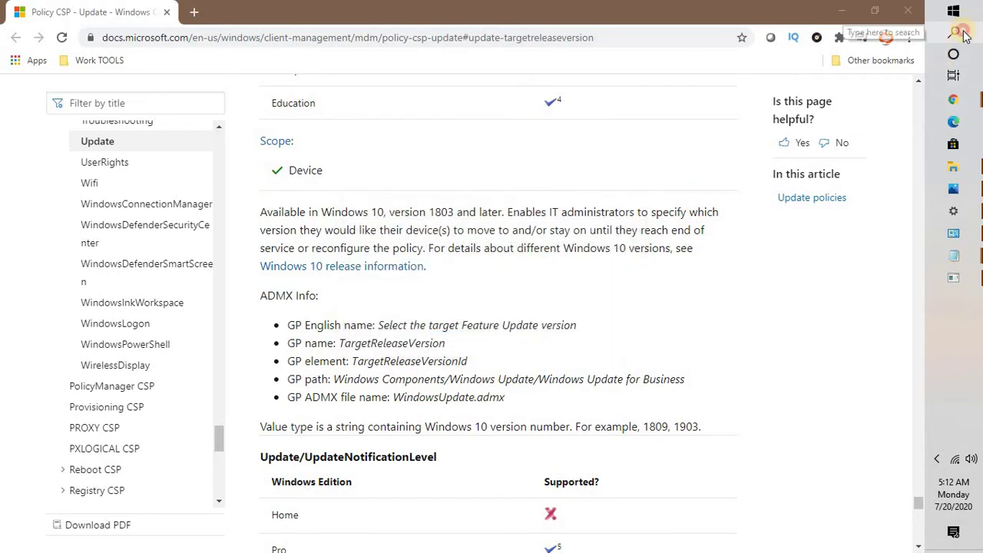
Relaunch Registry Editor by running regedit from the Run app found via Windows Search
click(964, 35)
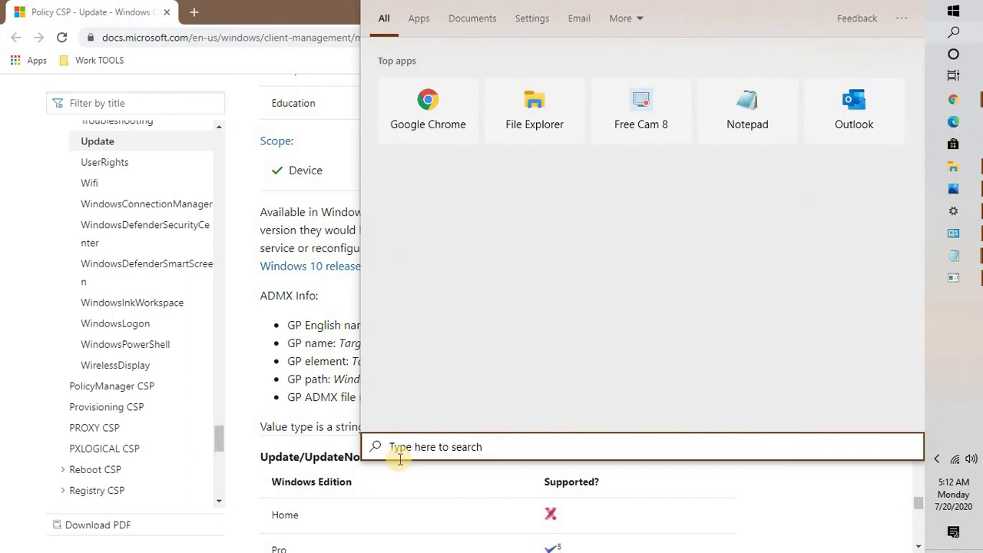
text(run)
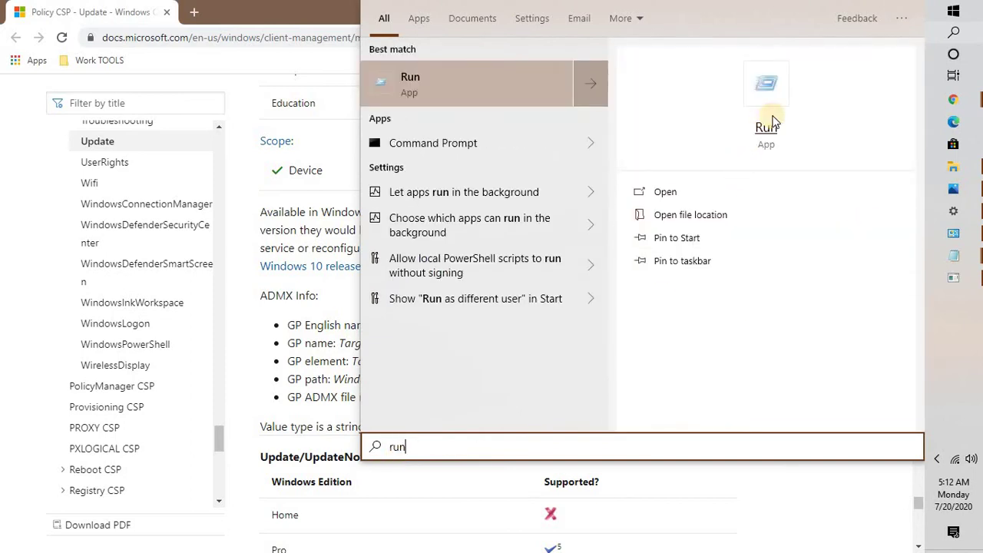
click(768, 86)
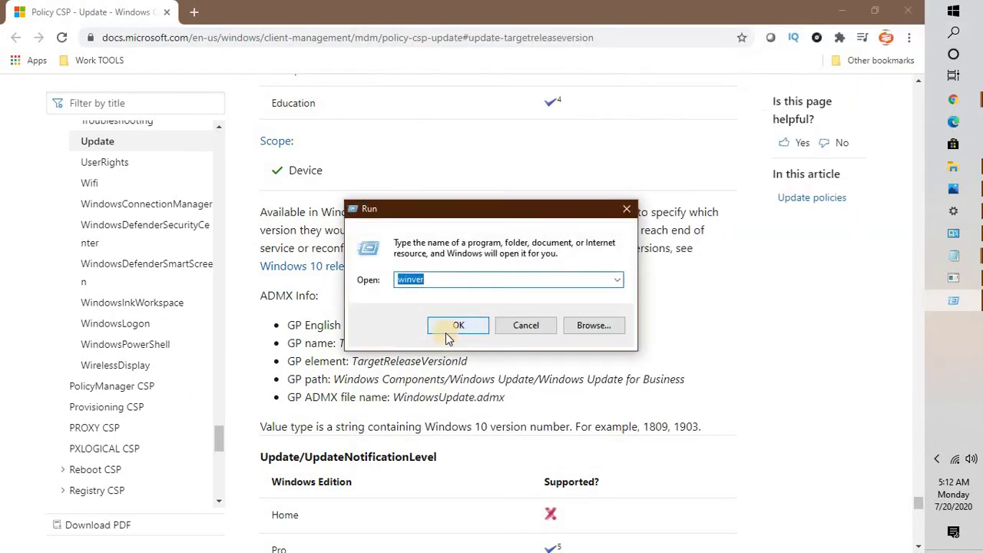
text(rege)
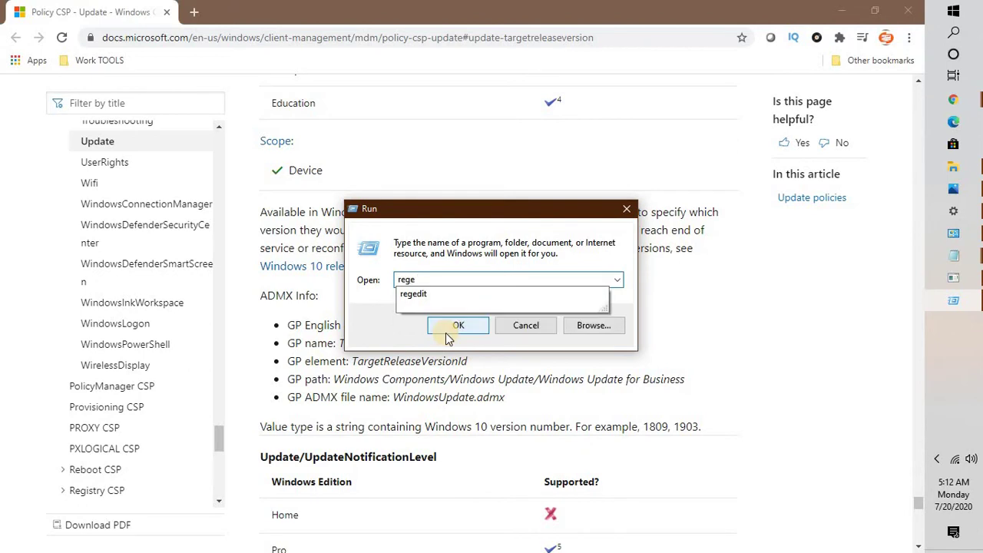
key(Down)
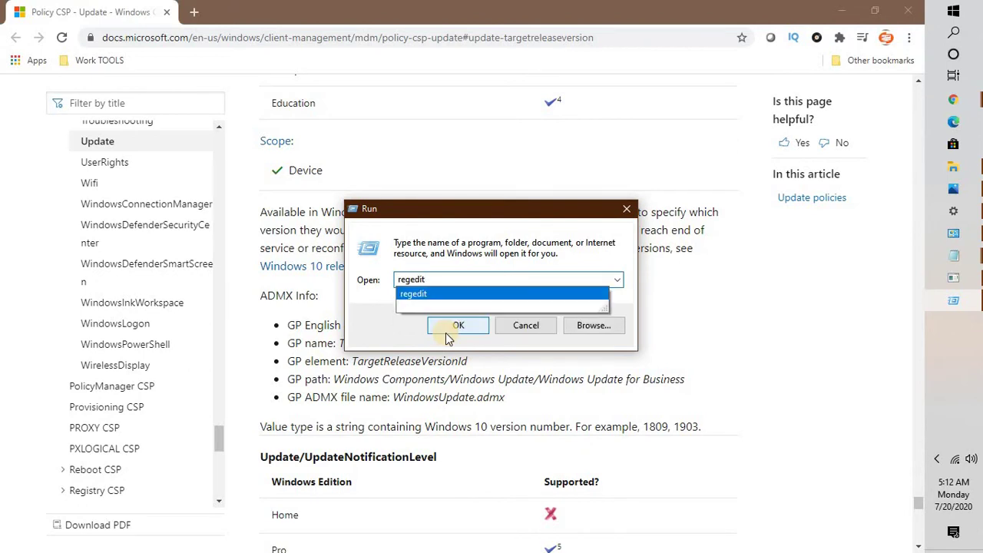
click(445, 333)
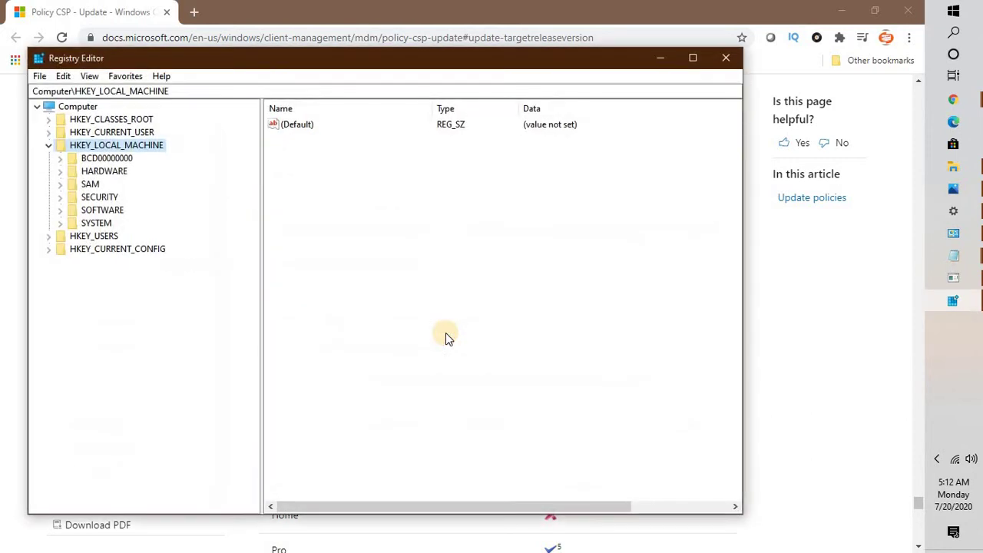
Navigate the tree into HKEY_LOCAL_MACHINE\SOFTWARE and jump to its Policies key
key(Left)
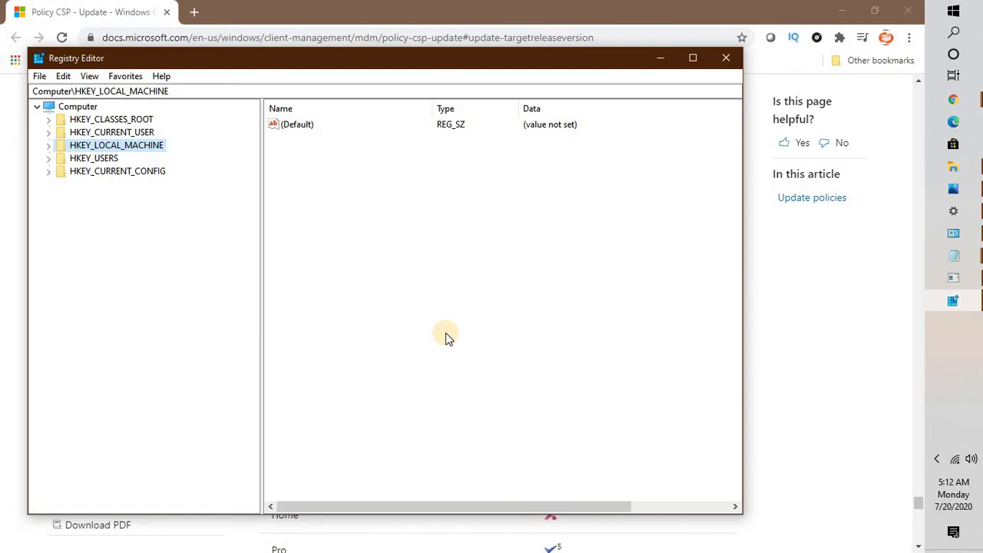
key(Left)
key(Left)
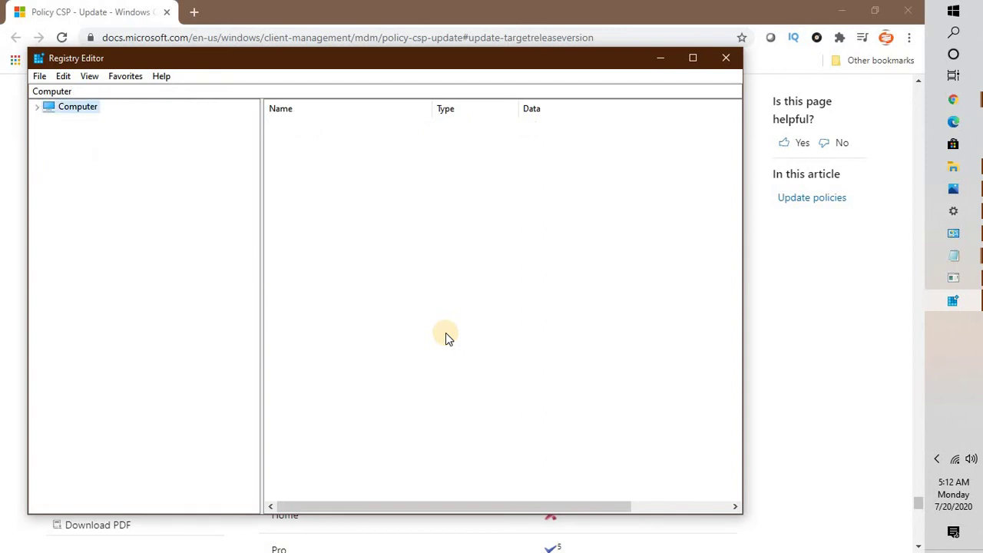
key(Right)
key(Right)
key(Down)
key(Down)
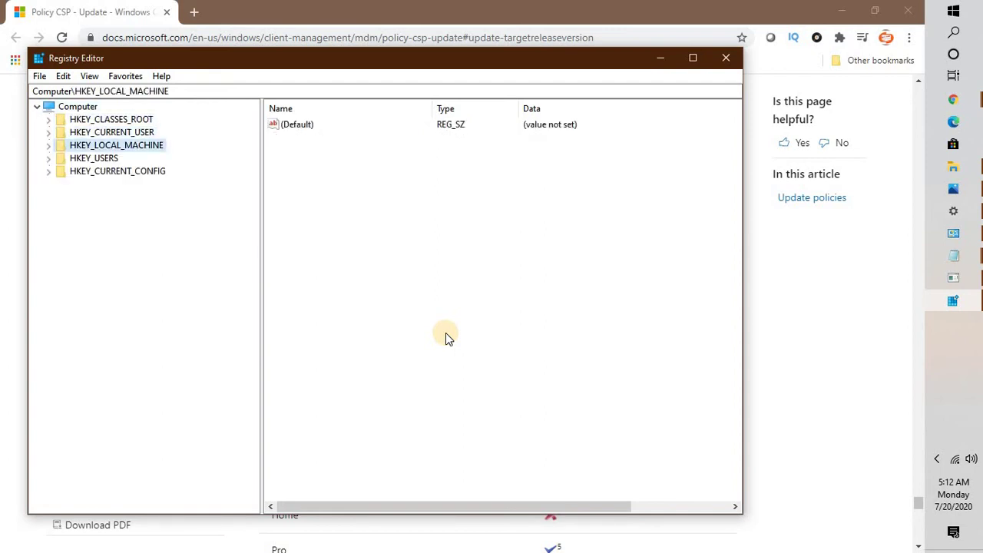
key(Right)
key(Down)
key(Down)
key(Down)
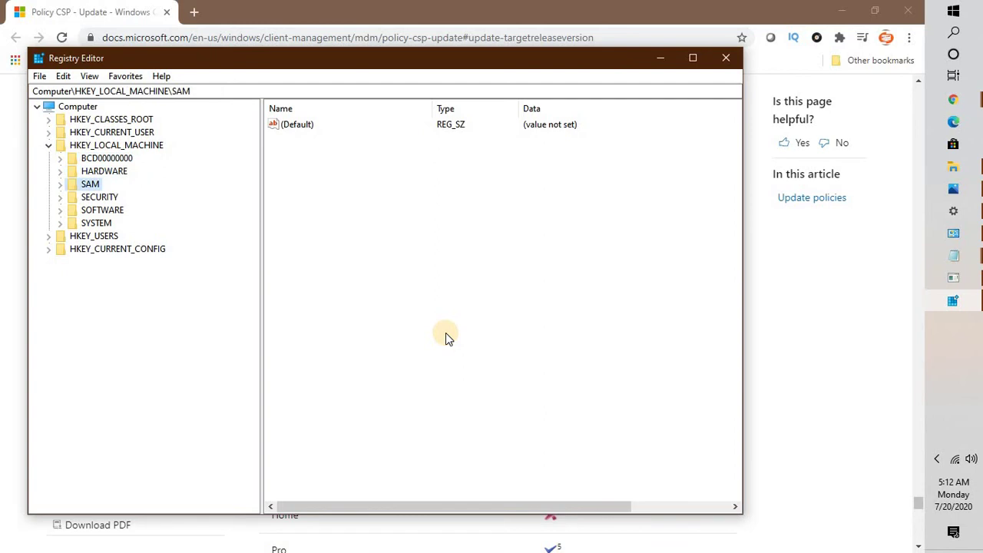
key(Down)
key(Down)
key(Right)
key(Right)
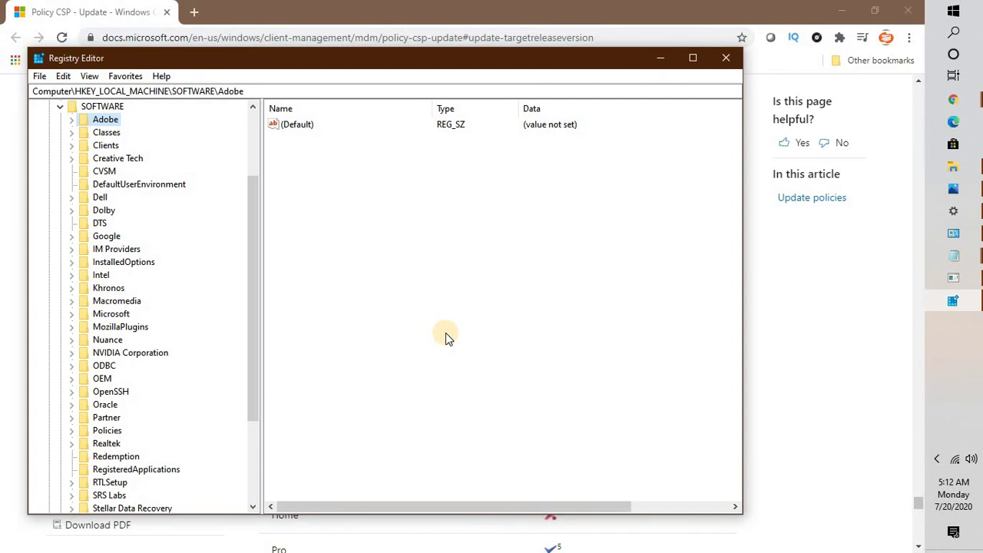
key(p)
key(p)
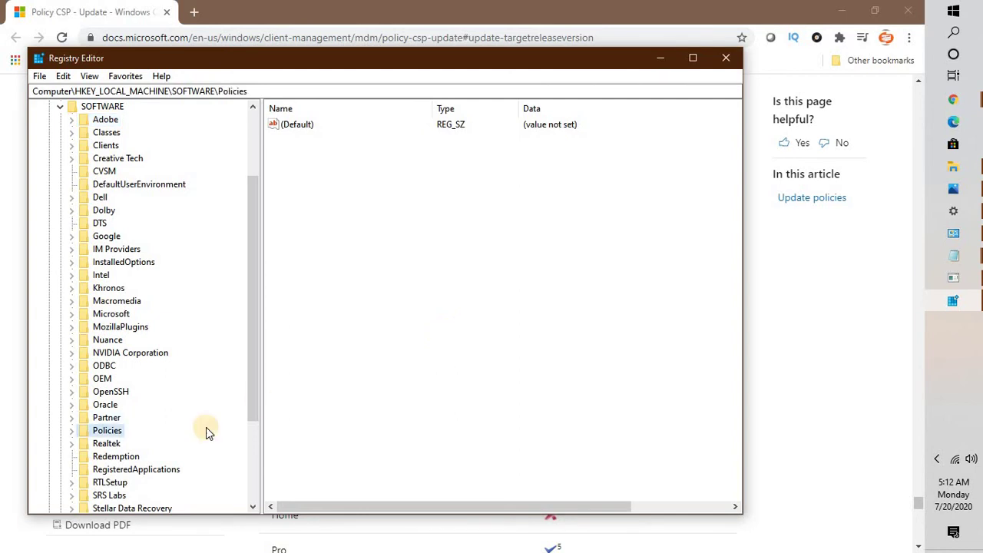
Expand Policies\Microsoft\Windows and expand WindowsUpdate to reveal its AU subkey
double_click(107, 433)
key(Down)
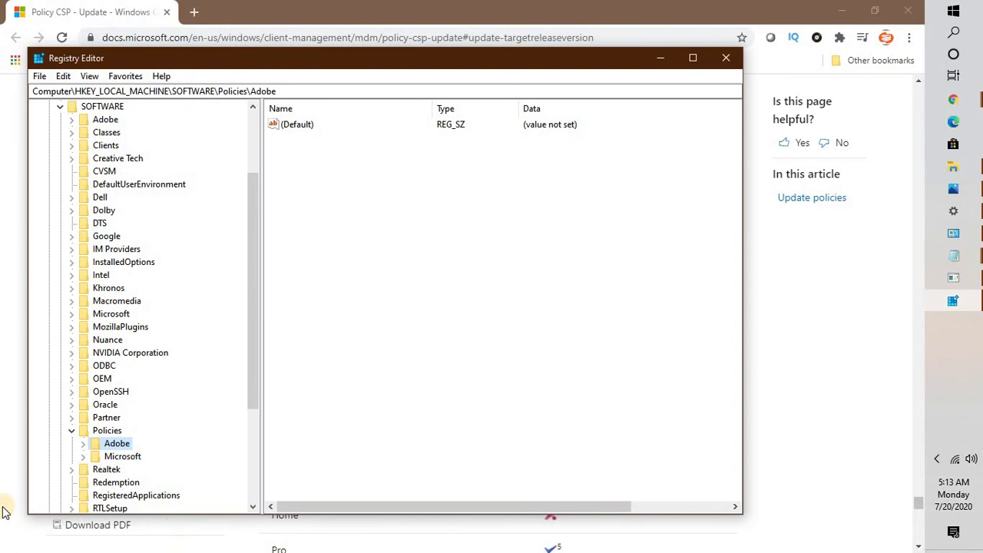
click(117, 459)
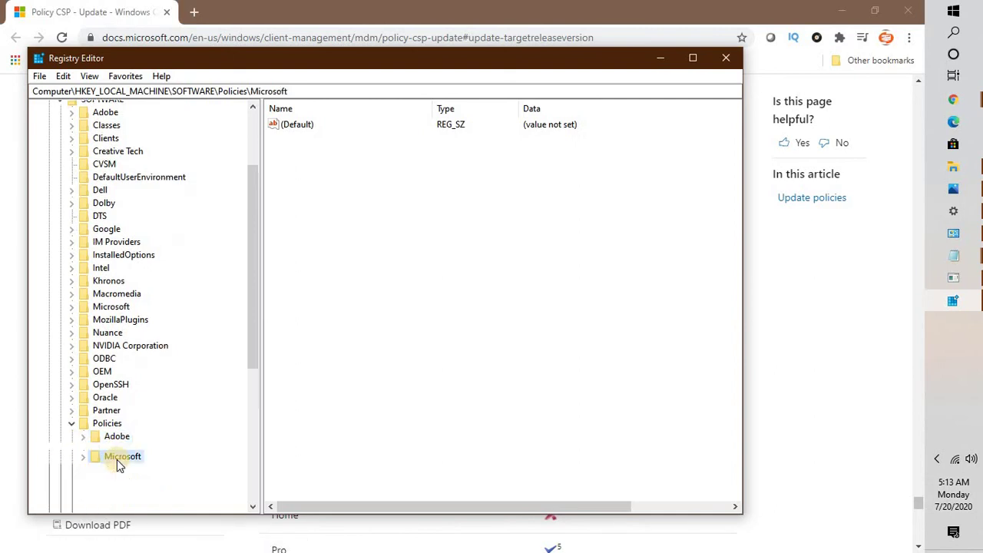
double_click(117, 459)
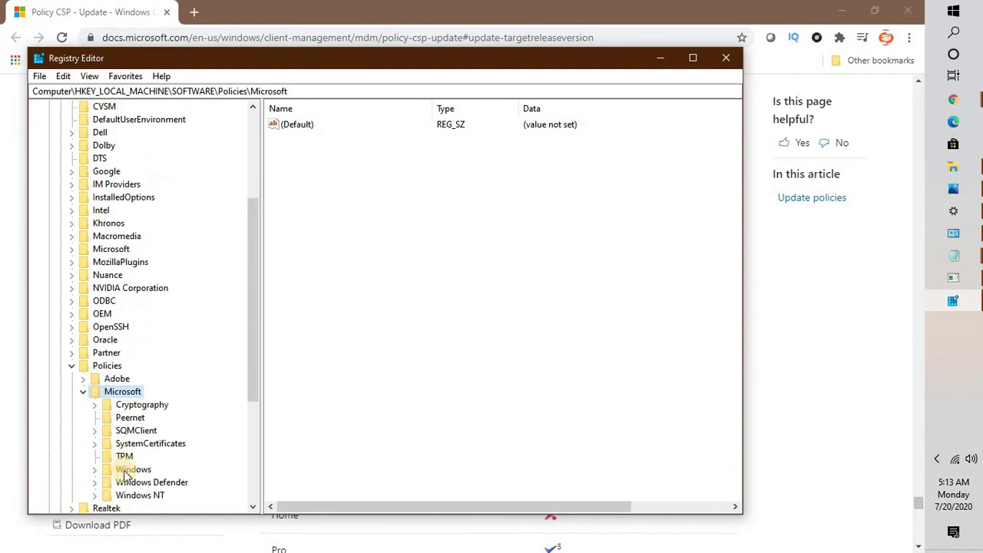
click(126, 473)
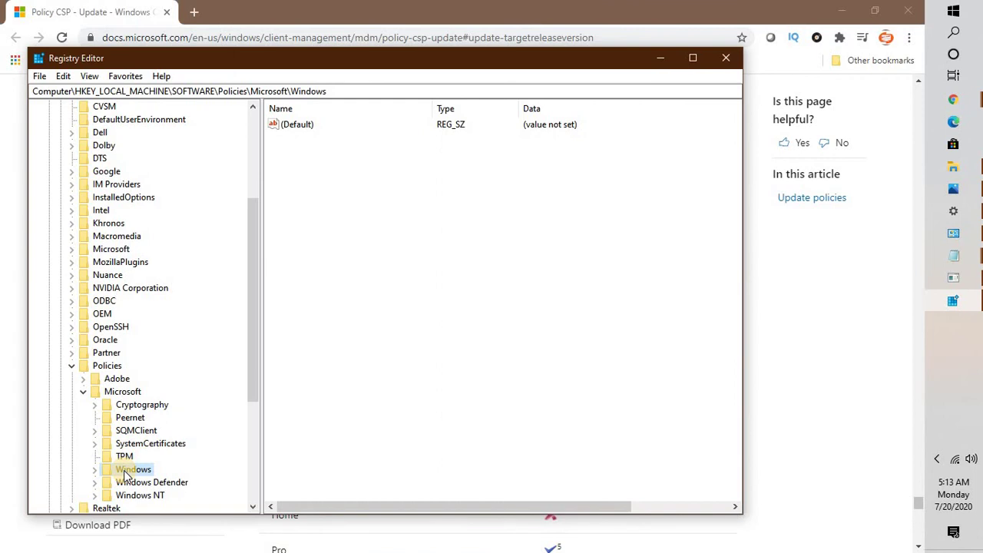
double_click(126, 471)
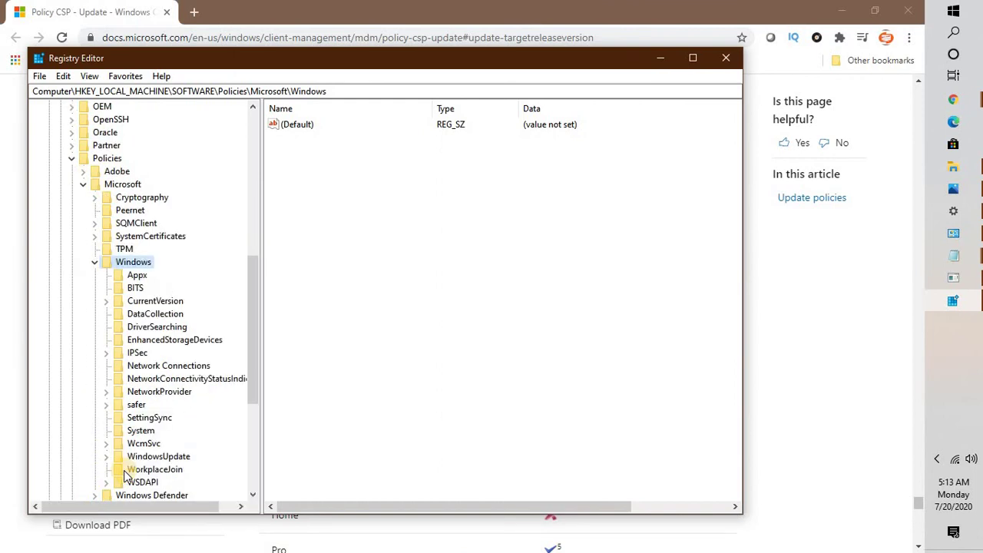
key(Down)
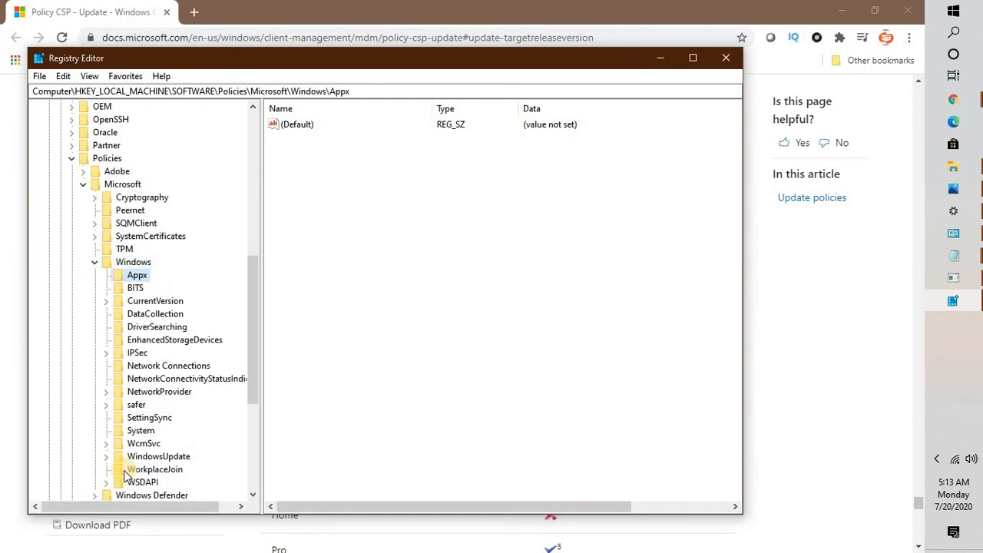
click(161, 456)
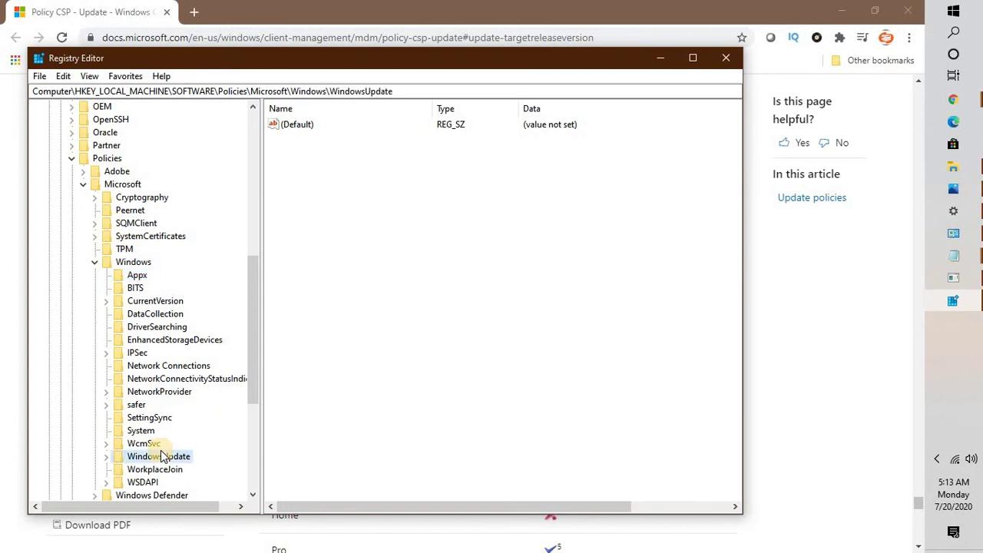
double_click(161, 456)
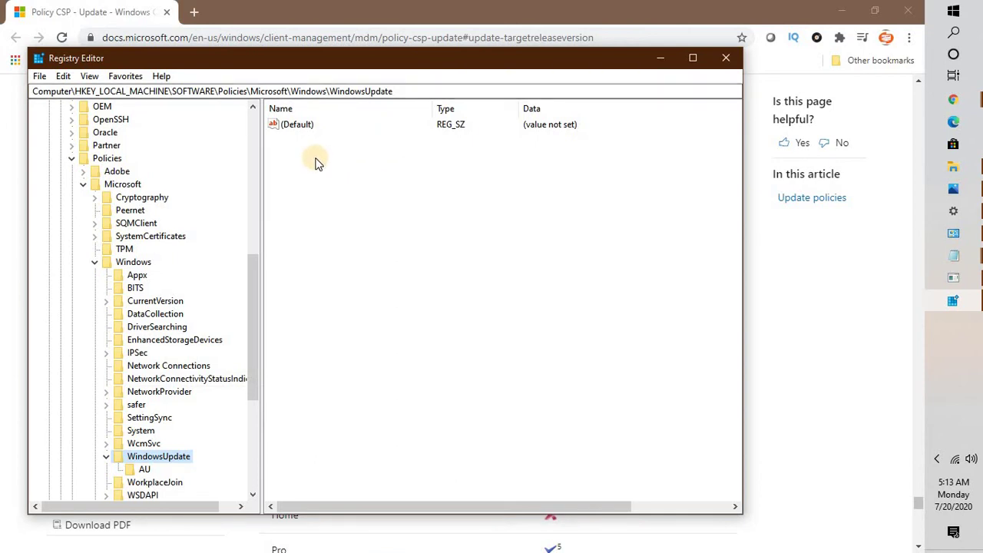
click(954, 257)
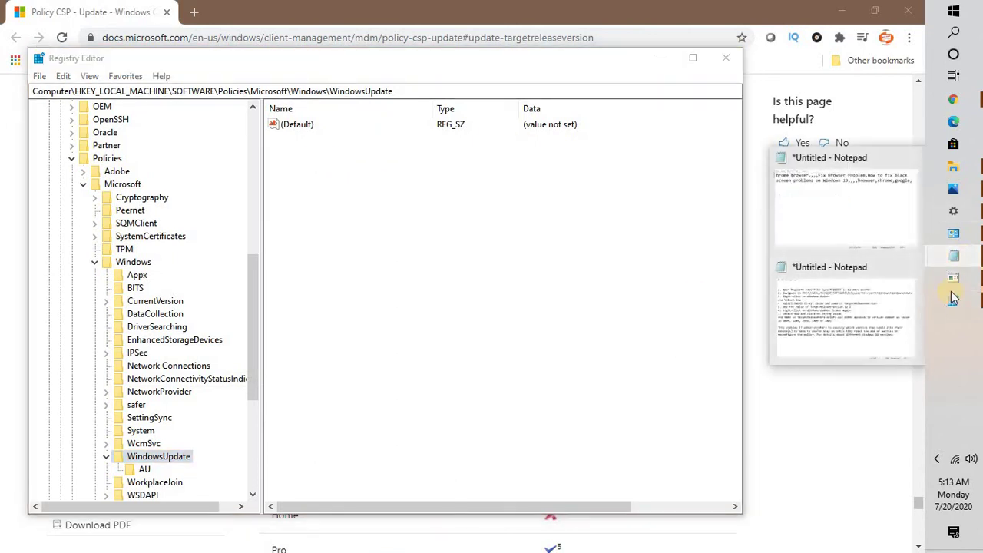
click(859, 307)
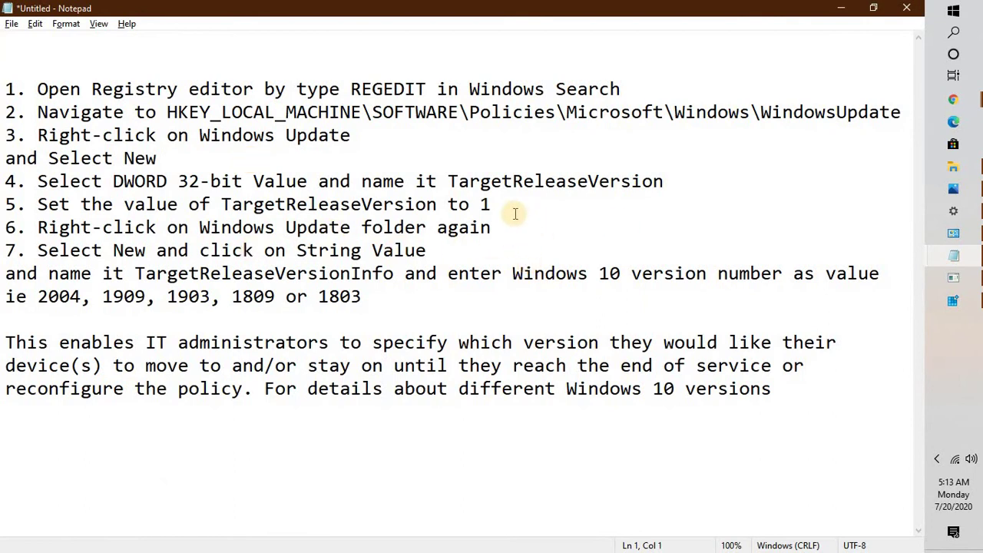
drag(448, 182, 665, 183)
key(ctrl+c)
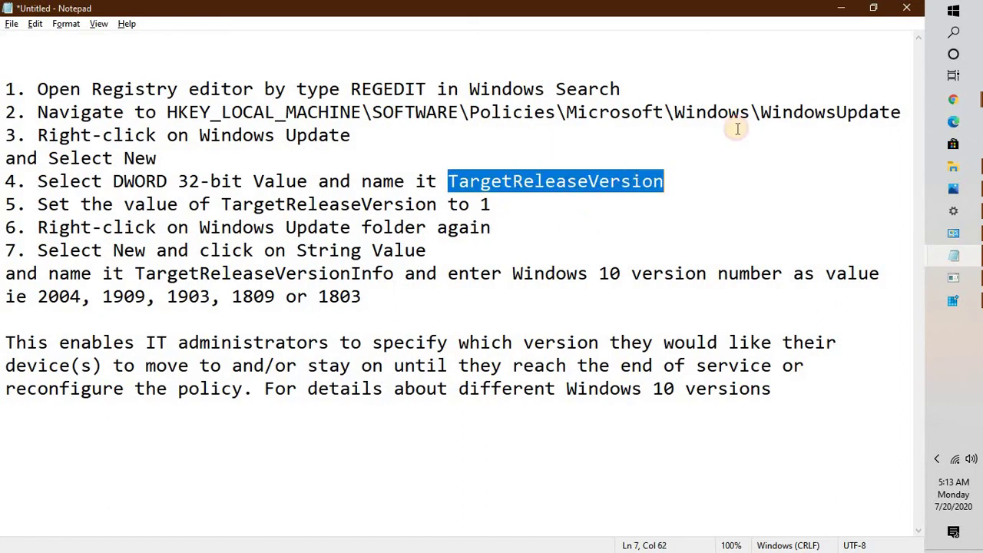
click(841, 8)
Create a DWORD (32-bit) value TargetReleaseVersion in WindowsUpdate and set its data to 1
click(300, 163)
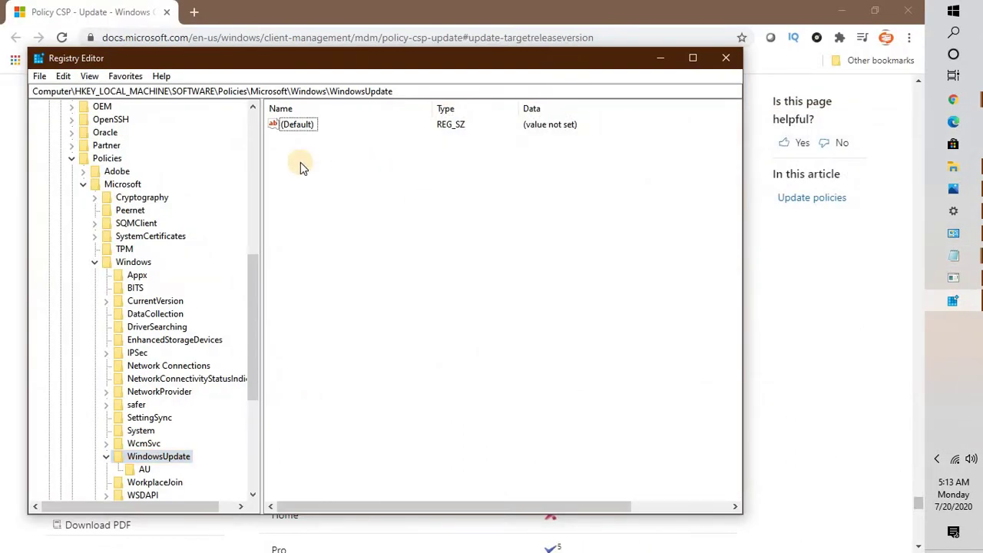
right_click(301, 163)
mouse_move(361, 174)
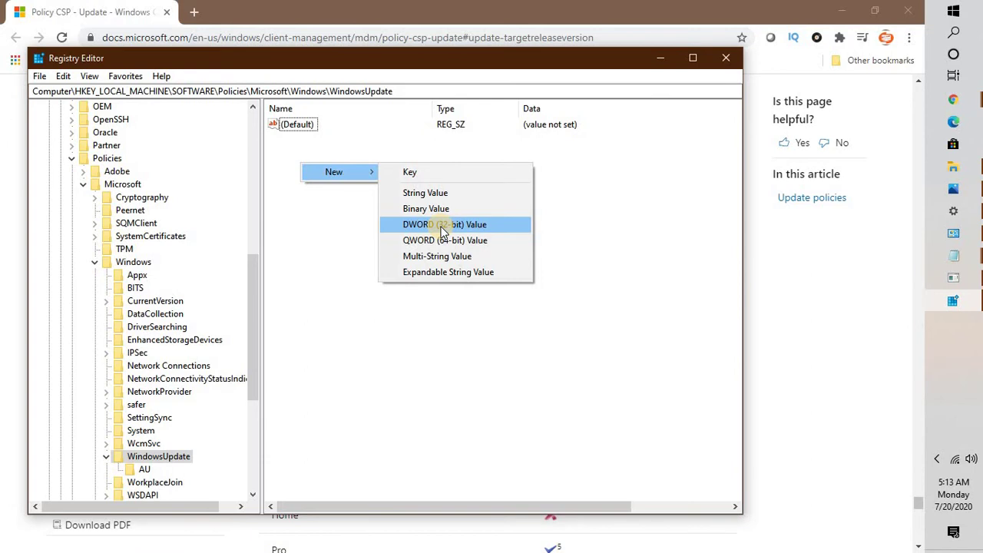
click(444, 226)
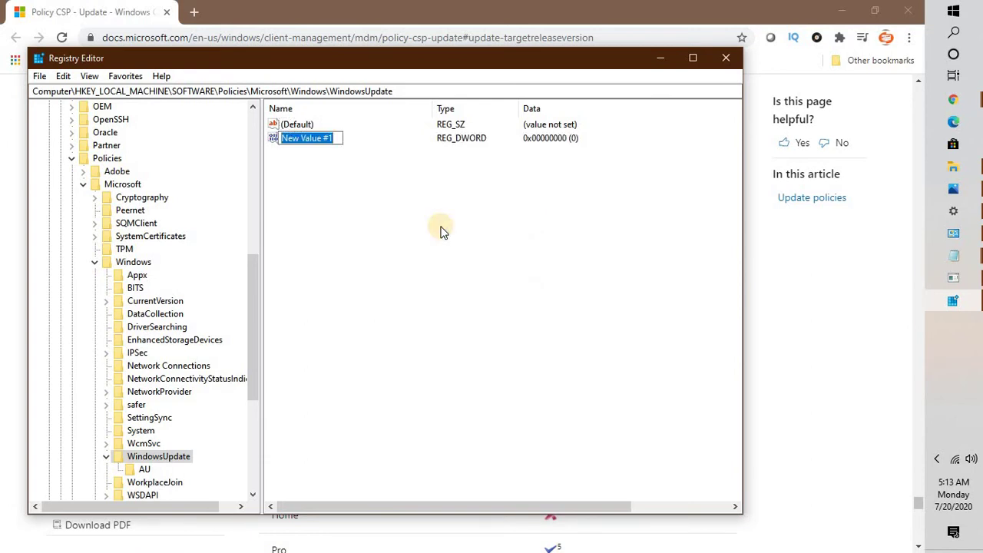
key(ctrl+v)
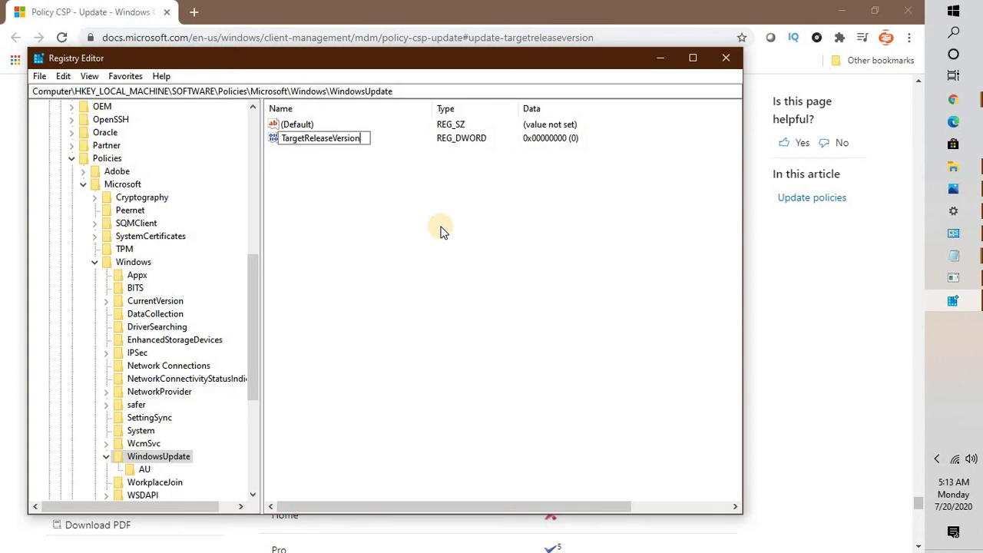
key(Return)
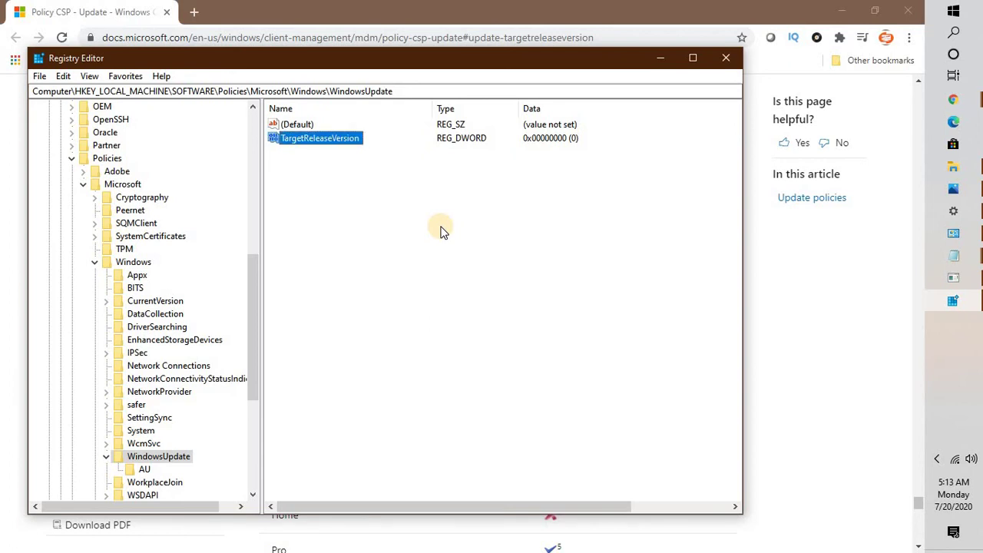
double_click(302, 143)
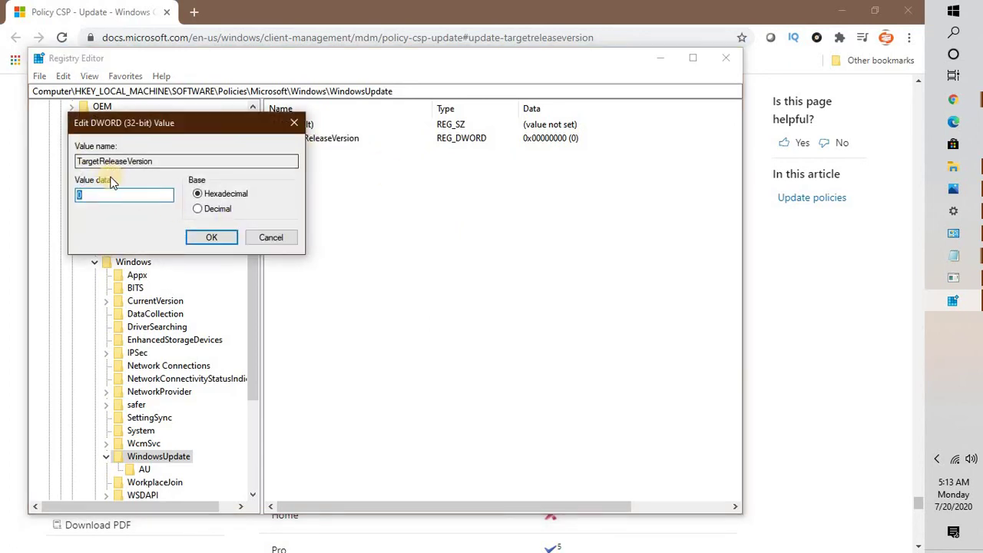
text(1)
click(206, 240)
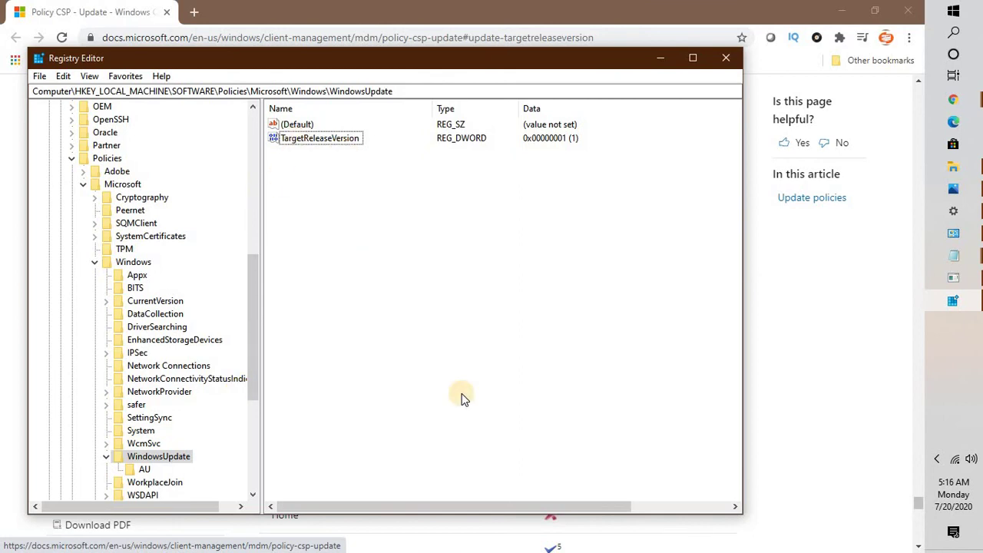
Create a String Value TargetReleaseVersionInfo in WindowsUpdate with data 1903
right_click(161, 464)
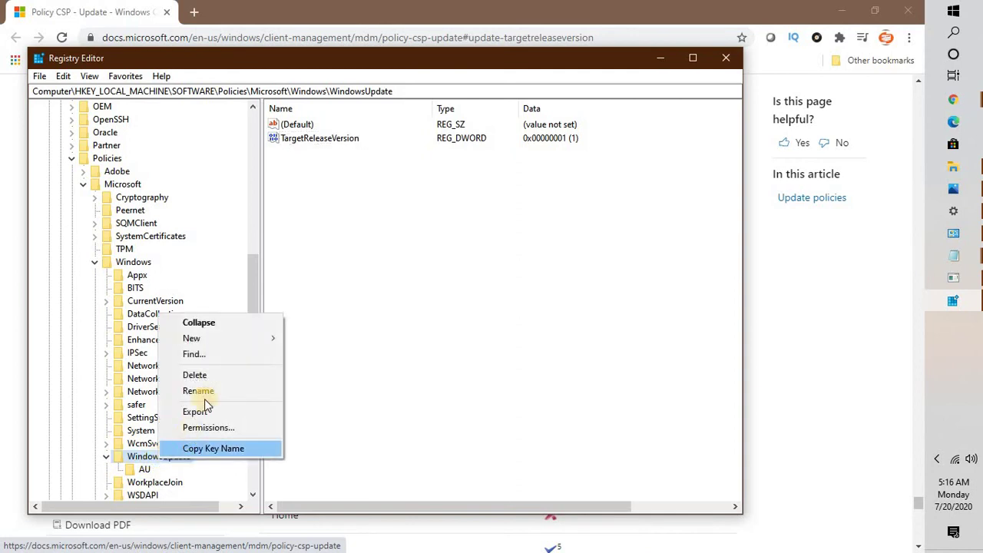
mouse_move(218, 338)
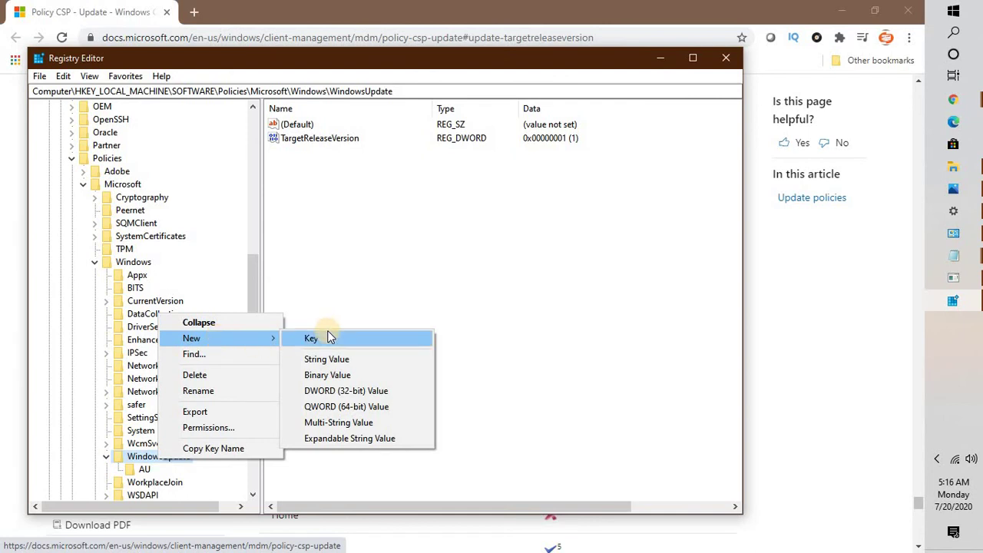
click(335, 361)
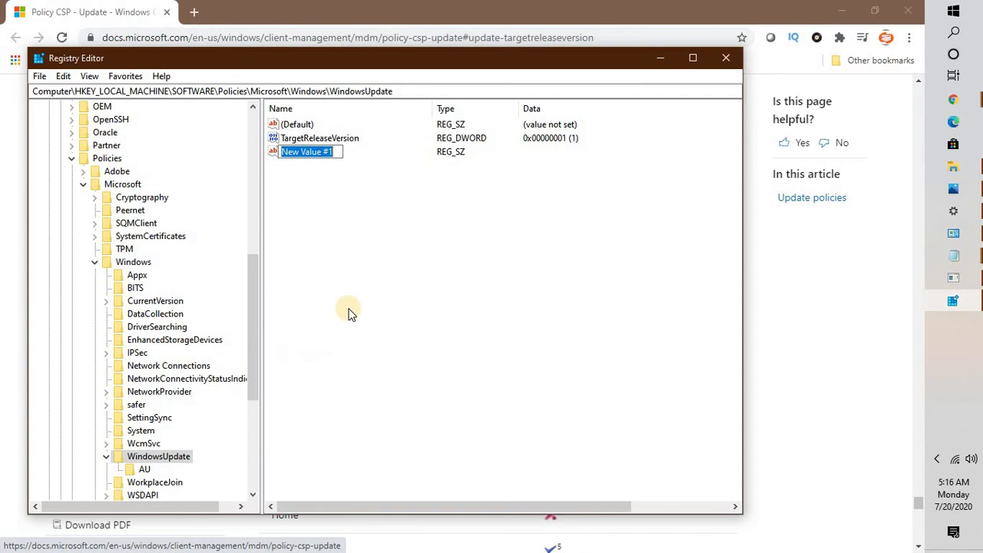
text(TargetReleaseVersionInfo)
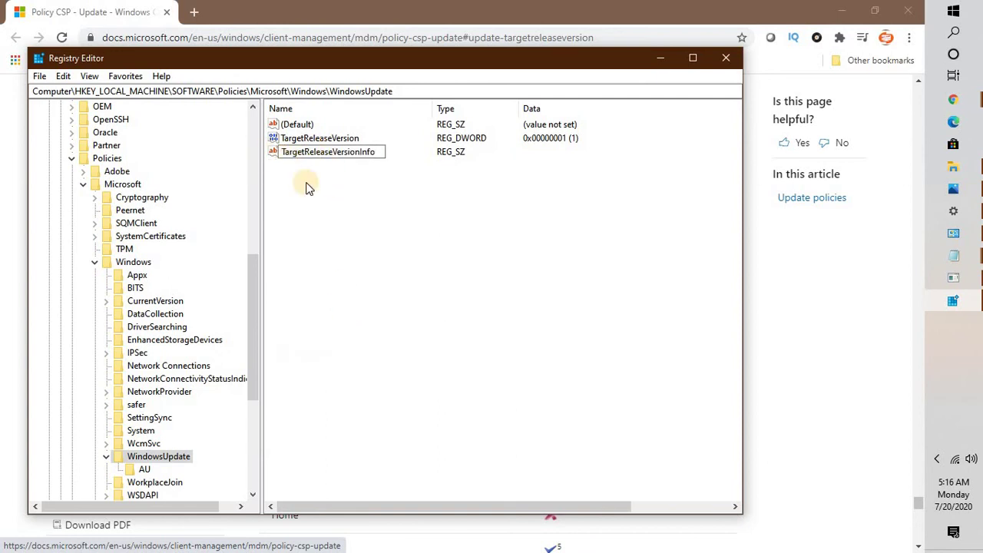
key(Return)
double_click(290, 152)
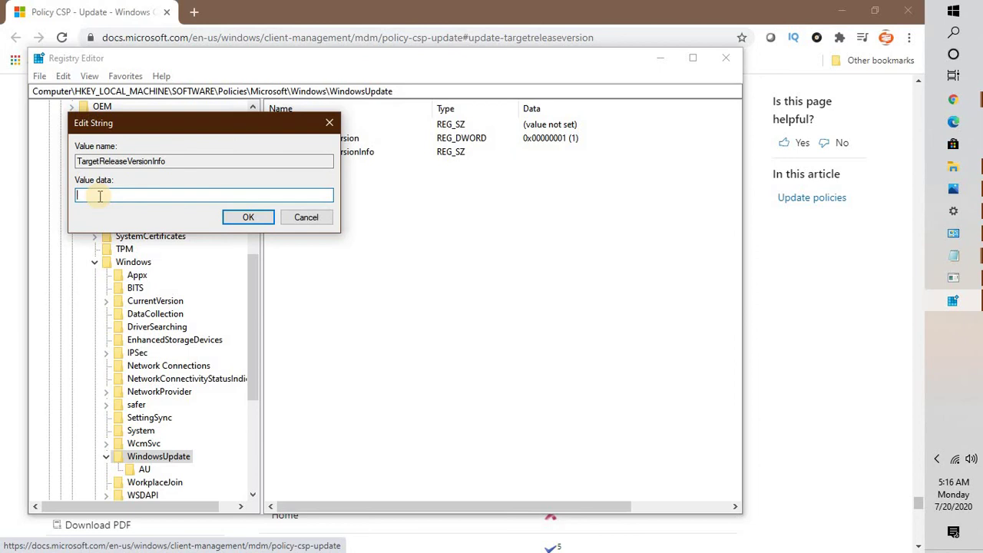
text(1903)
key(Return)
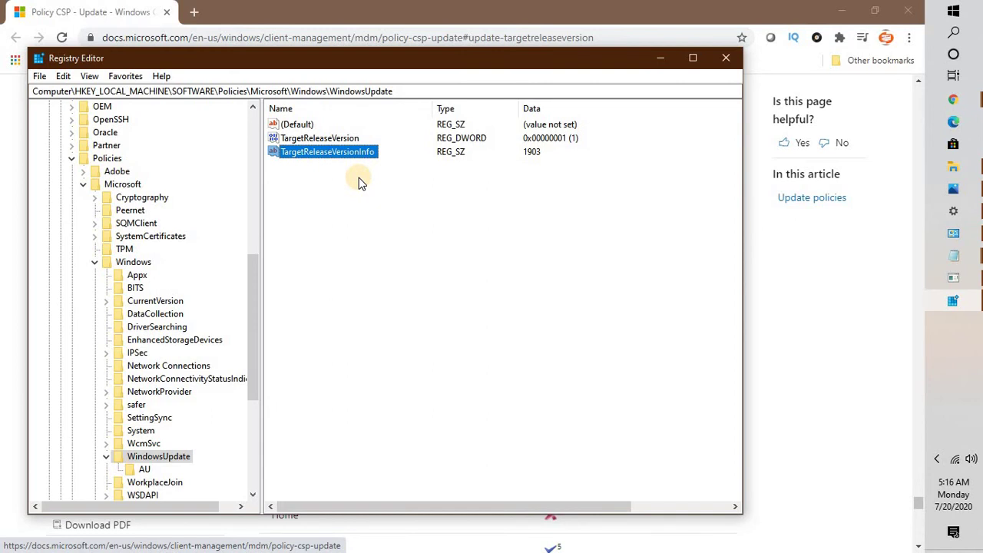
Run winver and move the About Windows box aside, showing Version 1903 (OS Build 18362.900)
click(953, 33)
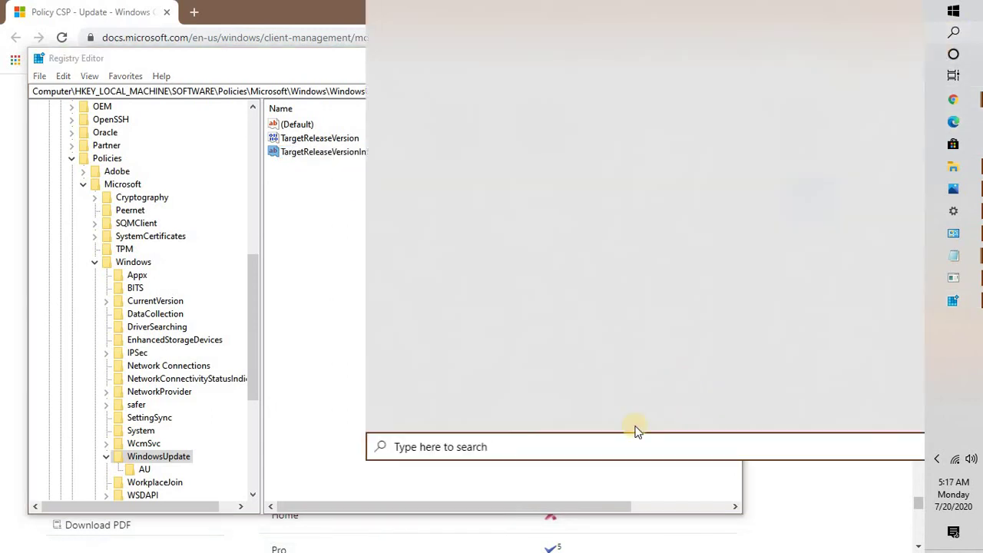
text(run)
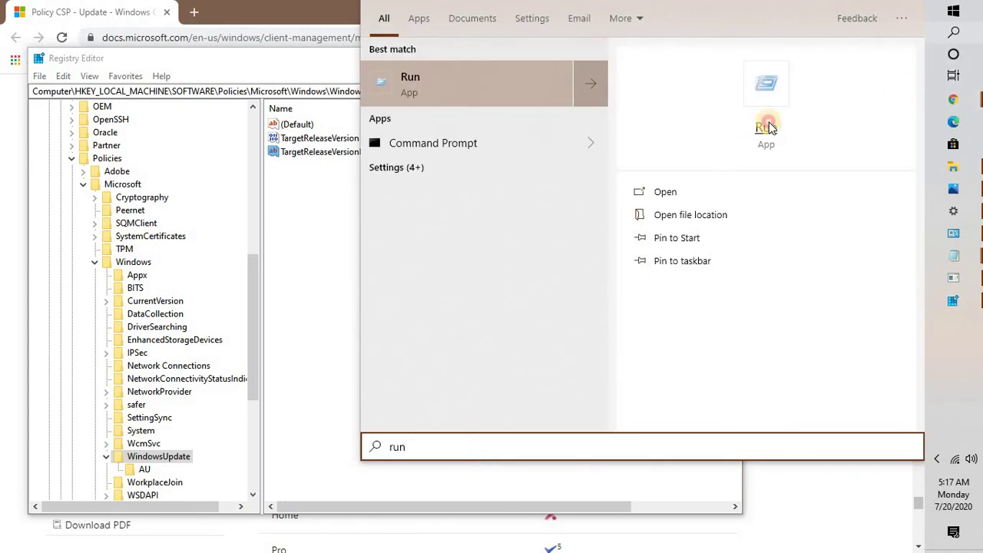
click(747, 132)
text(winv)
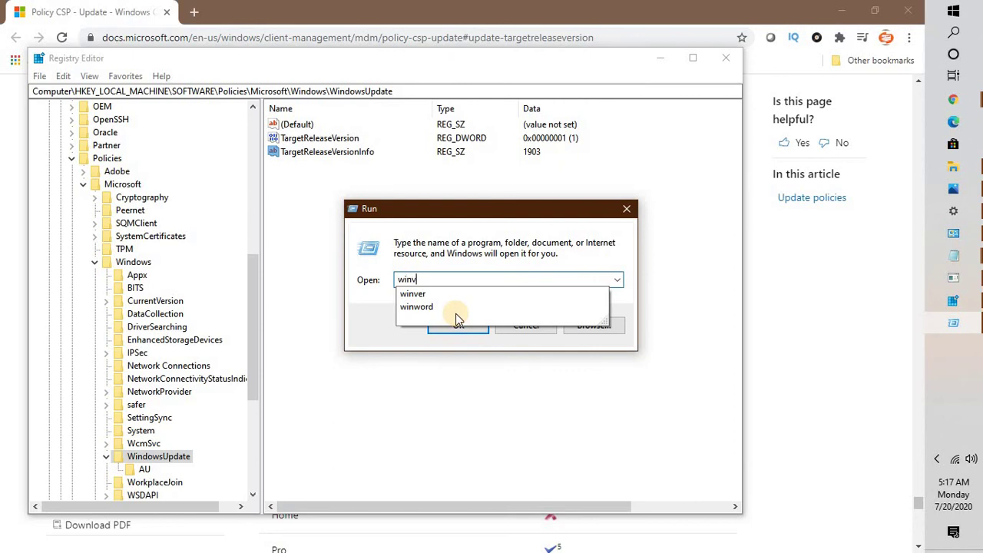
text(er)
click(456, 321)
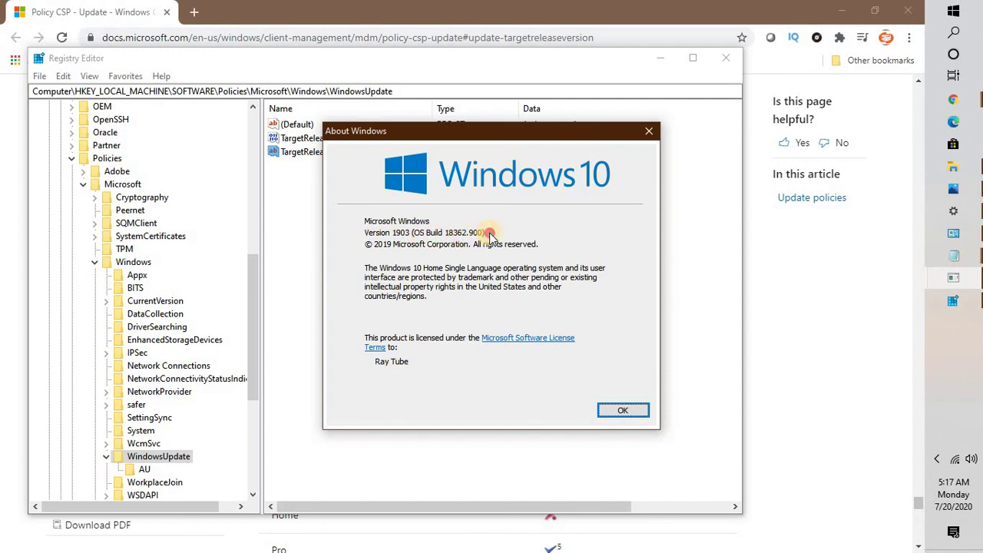
drag(445, 133, 498, 200)
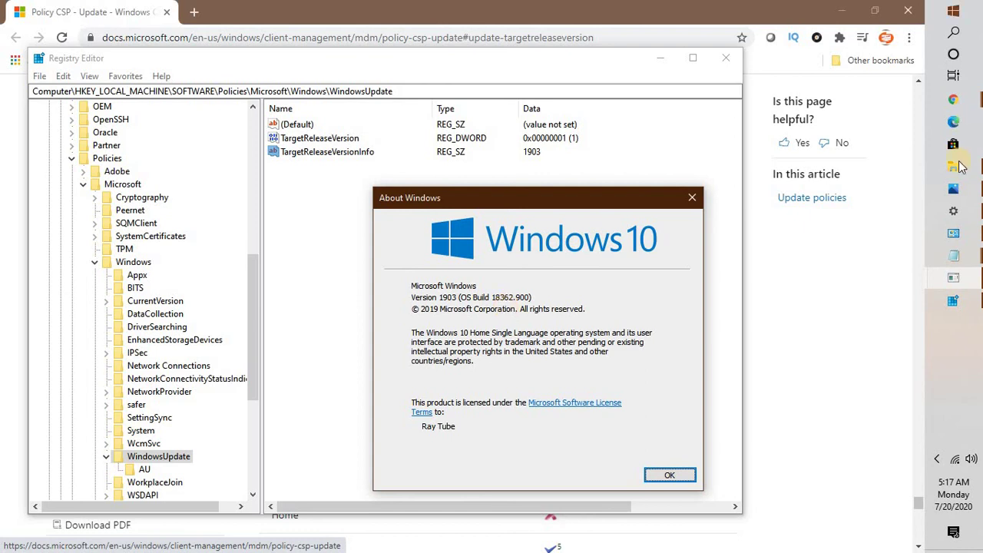
Return to the Policy CSP - Update page and select its footnotes listing Windows 10 versions 1607–2004
click(953, 99)
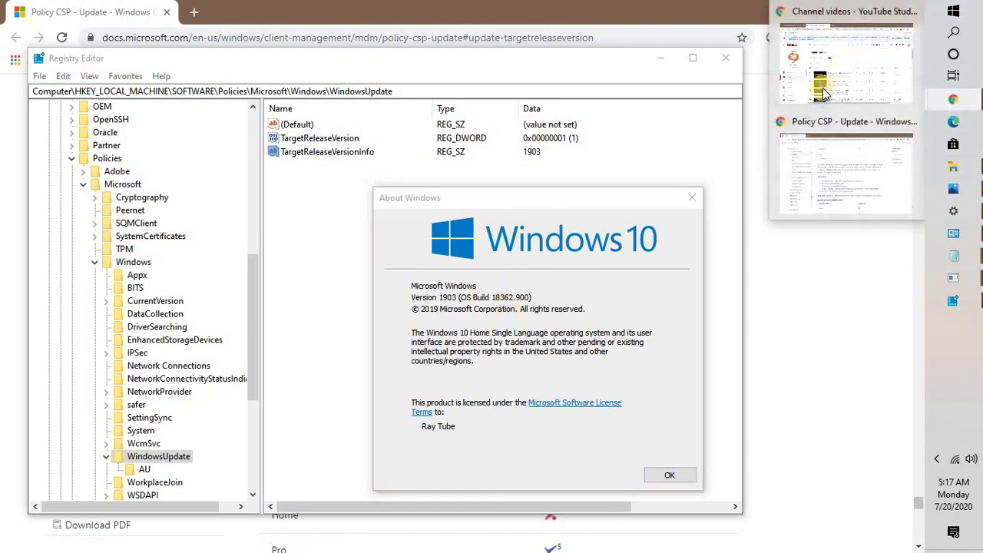
click(809, 185)
scroll(506, 305, down, 5)
scroll(505, 305, down, 5)
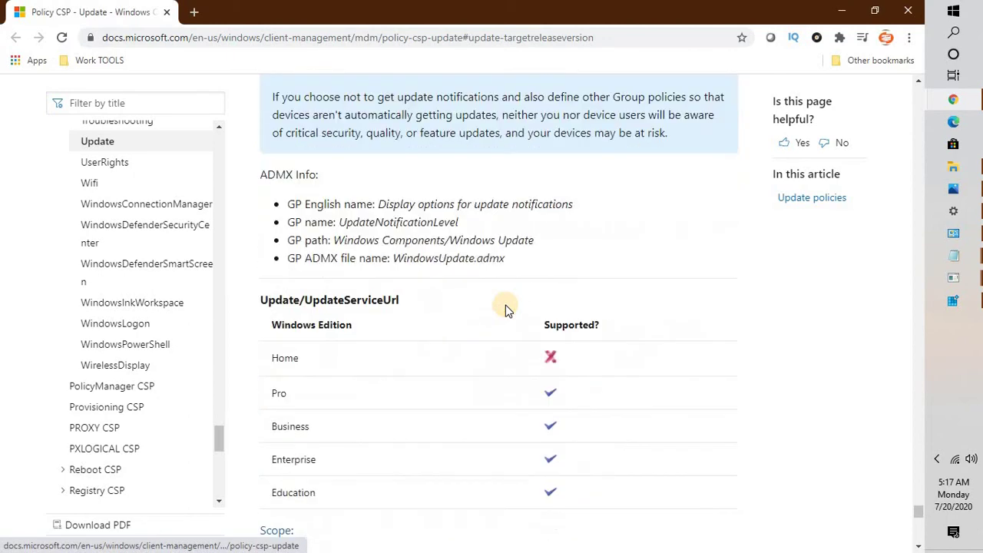
scroll(505, 307, up, 2)
scroll(505, 307, down, 3)
scroll(506, 307, down, 20)
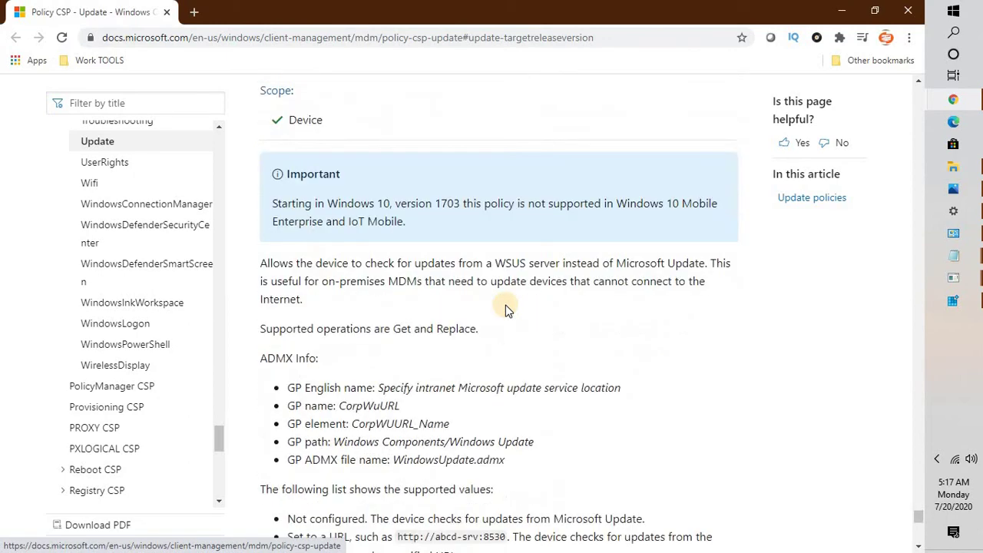
scroll(505, 307, down, 5)
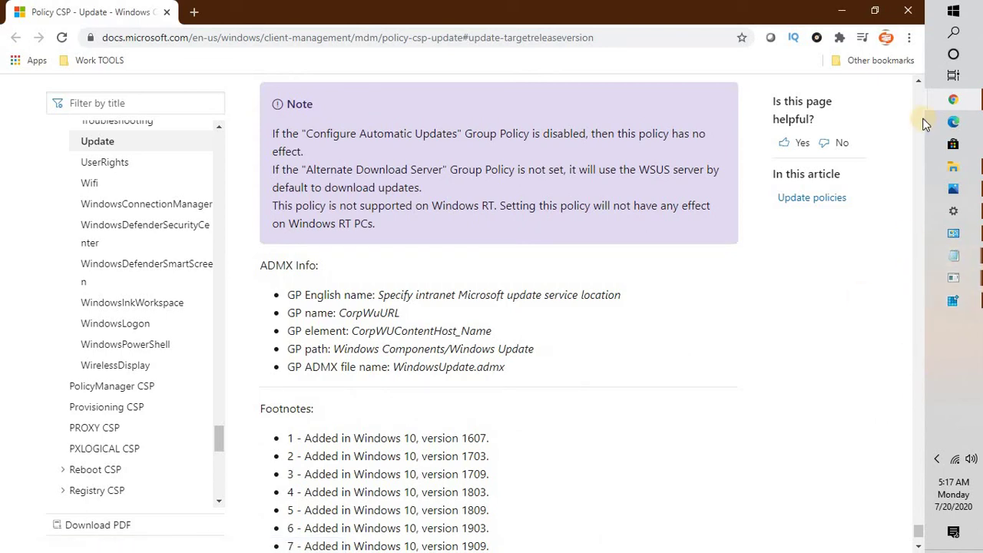
scroll(770, 459, down, 1)
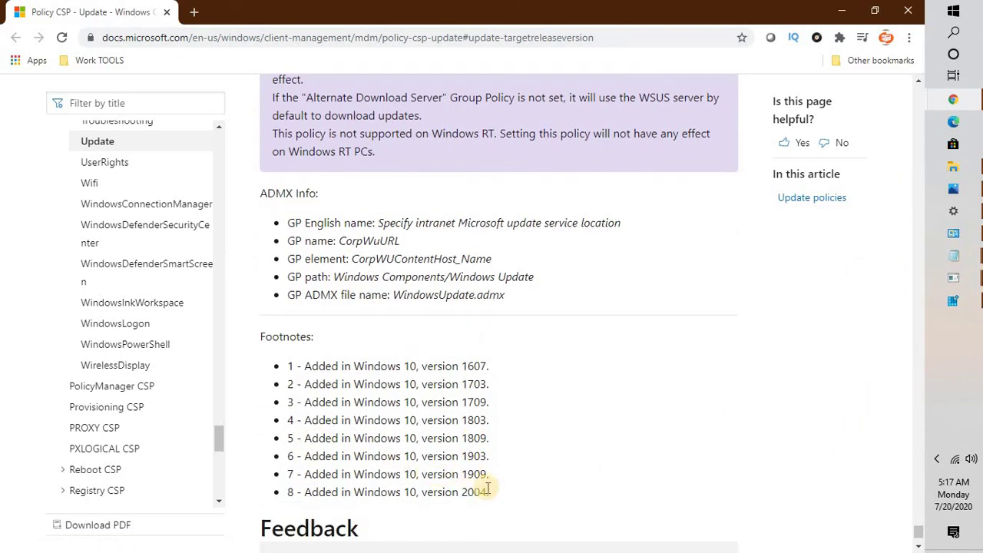
drag(488, 492, 419, 438)
drag(391, 395, 272, 357)
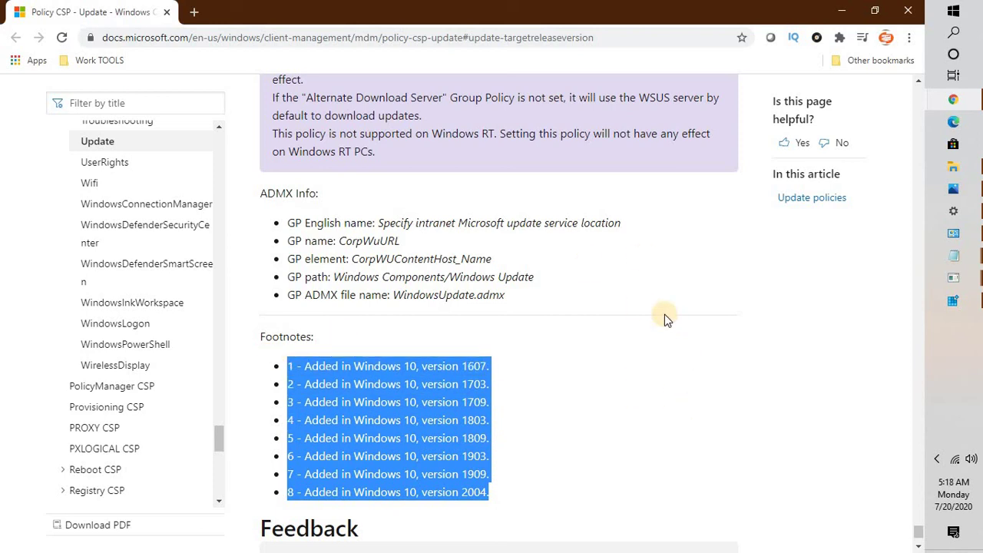
scroll(665, 315, up, 3)
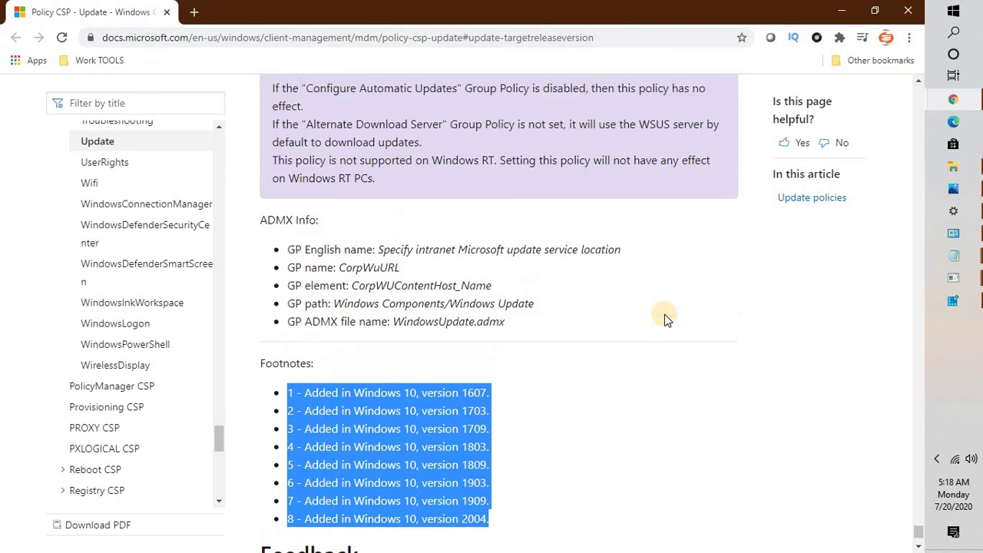